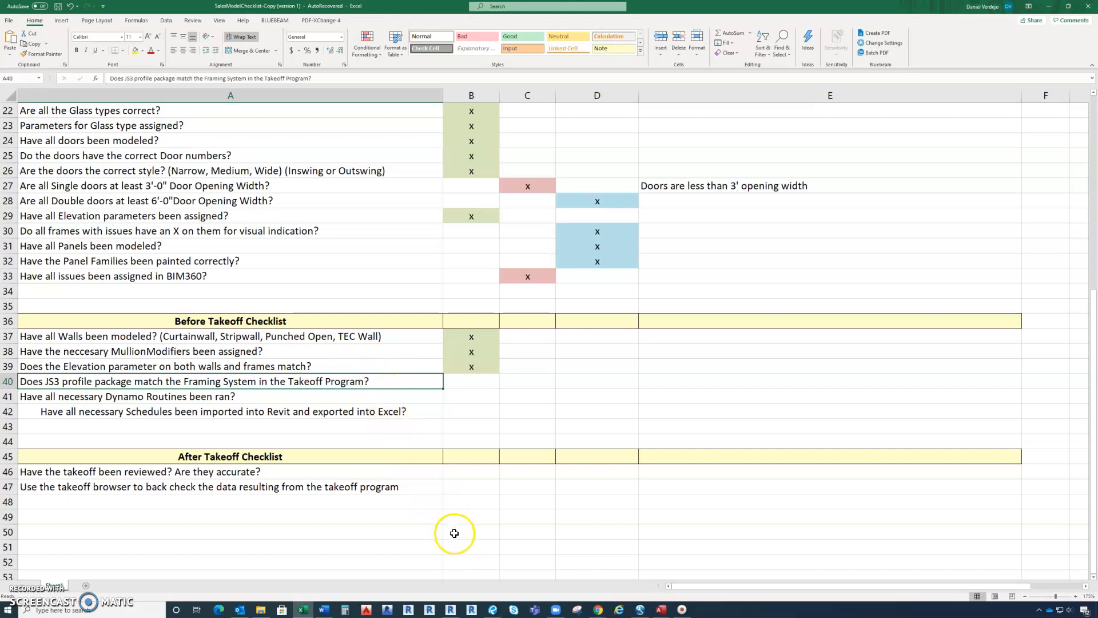
- Switch to Revit, open the Takeoff Browser, group the mullions by Name and place the browser beside the 3D model
{"action": "left_click", "coordinate": [451, 610]}
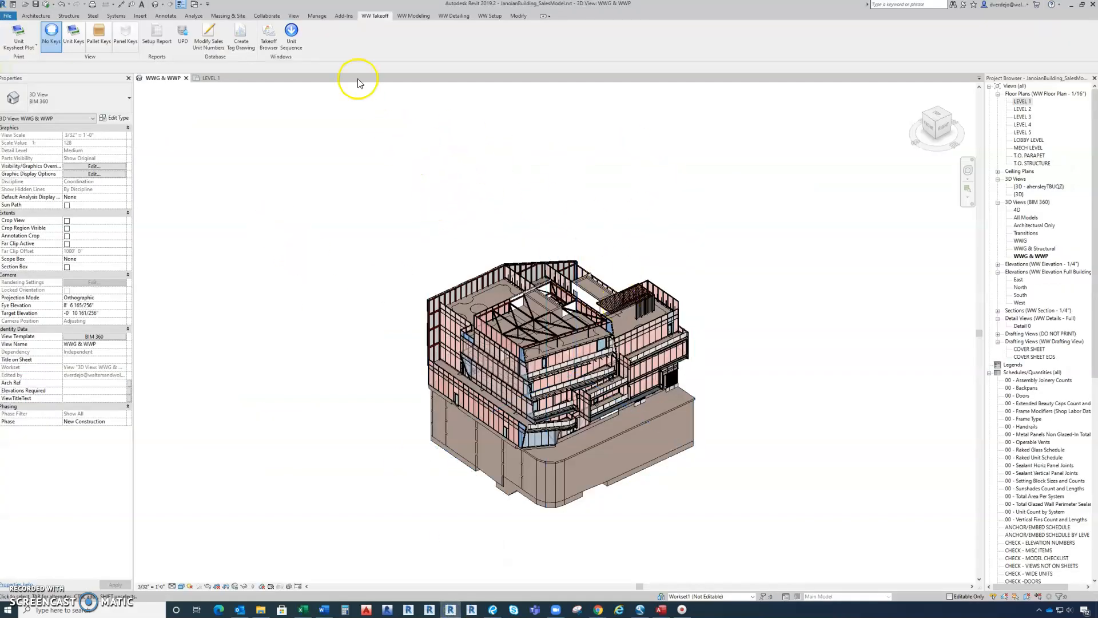
{"action": "left_click", "coordinate": [275, 41]}
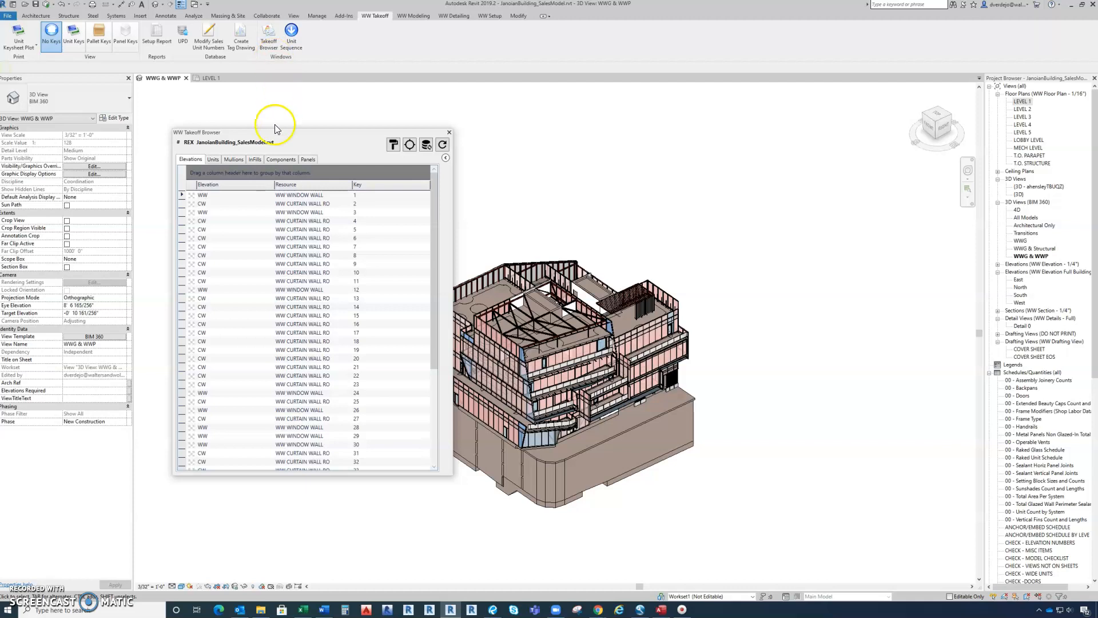
{"action": "left_click", "coordinate": [233, 160]}
{"action": "left_click", "coordinate": [363, 183]}
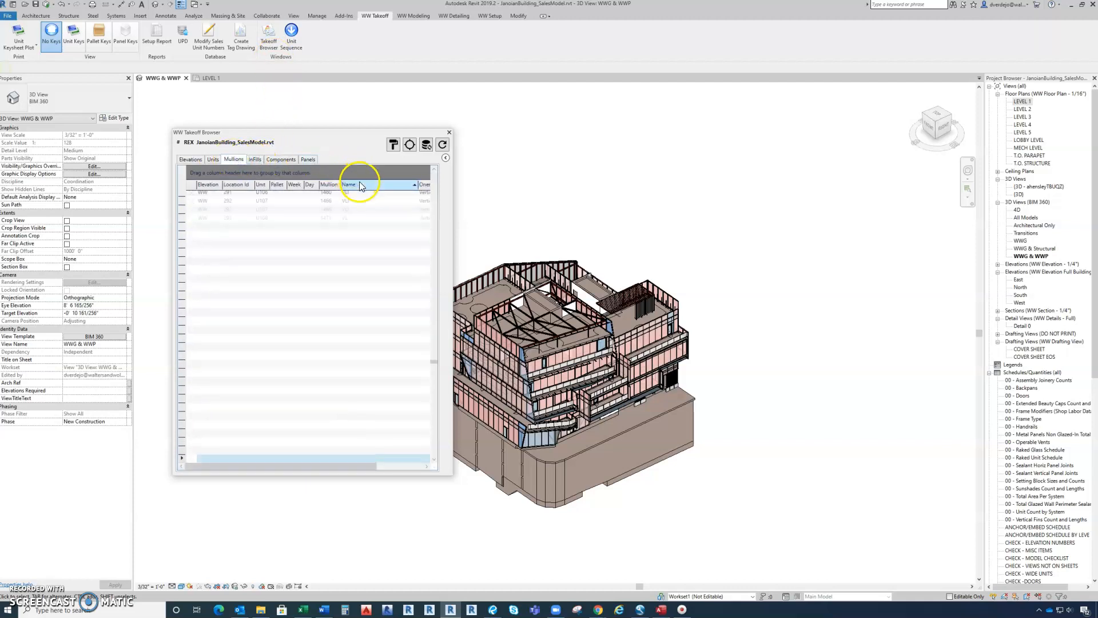
{"action": "left_click_drag", "start_coordinate": [364, 184], "coordinate": [314, 172]}
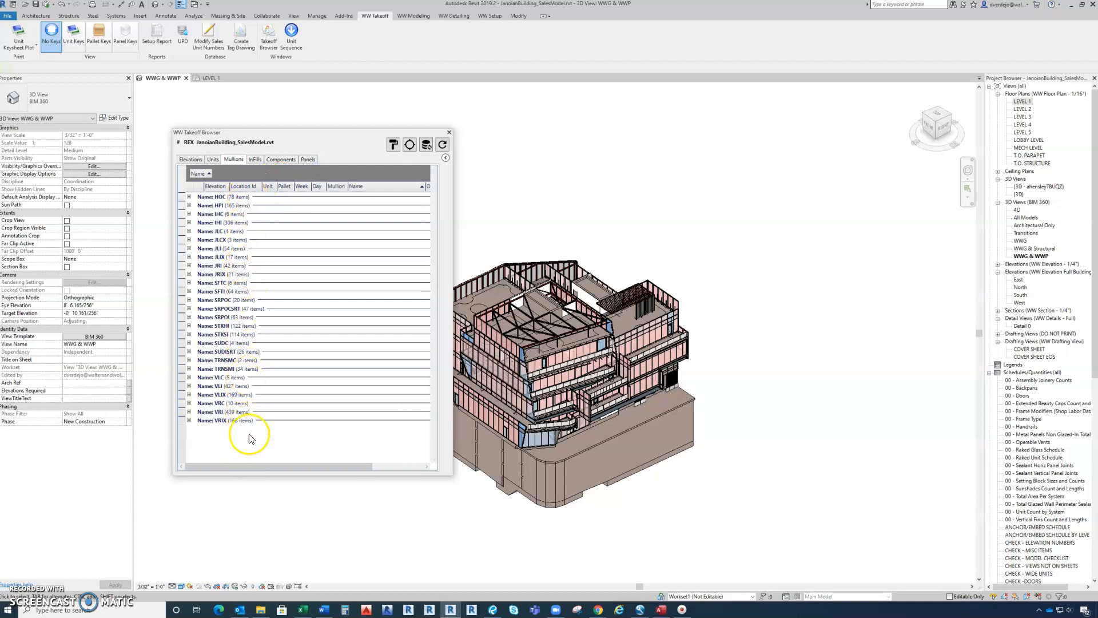
{"action": "left_click_drag", "start_coordinate": [271, 135], "coordinate": [136, 134]}
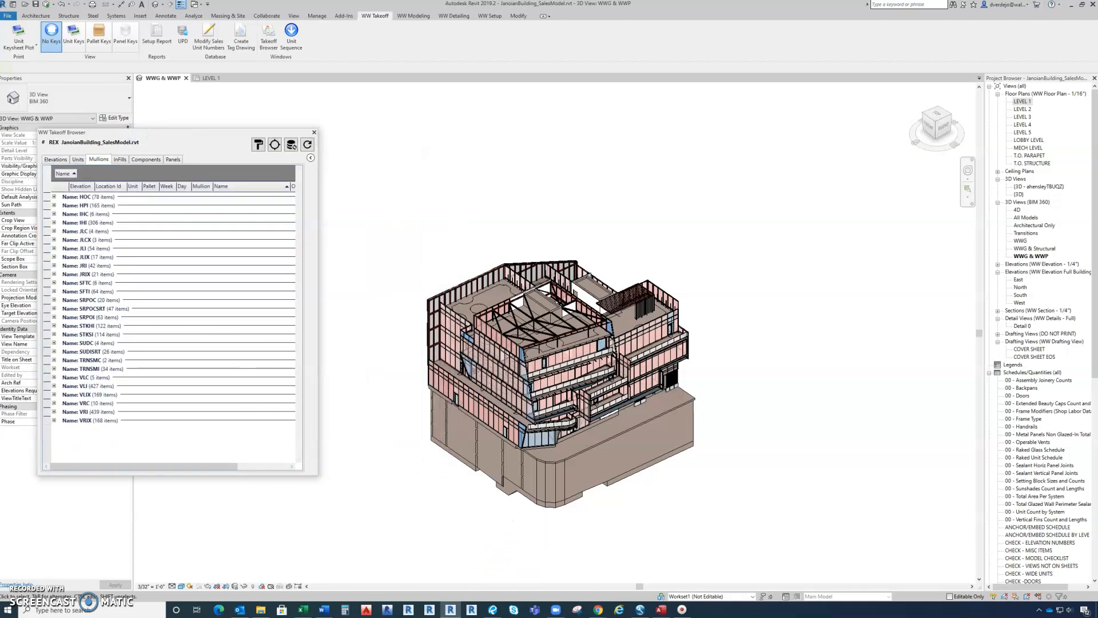
- Switch to Bluebeam Revu and view elevation sheet 2.01, followed by detail sheet 5.01, in the job proposal details
{"action": "left_click", "coordinate": [493, 610]}
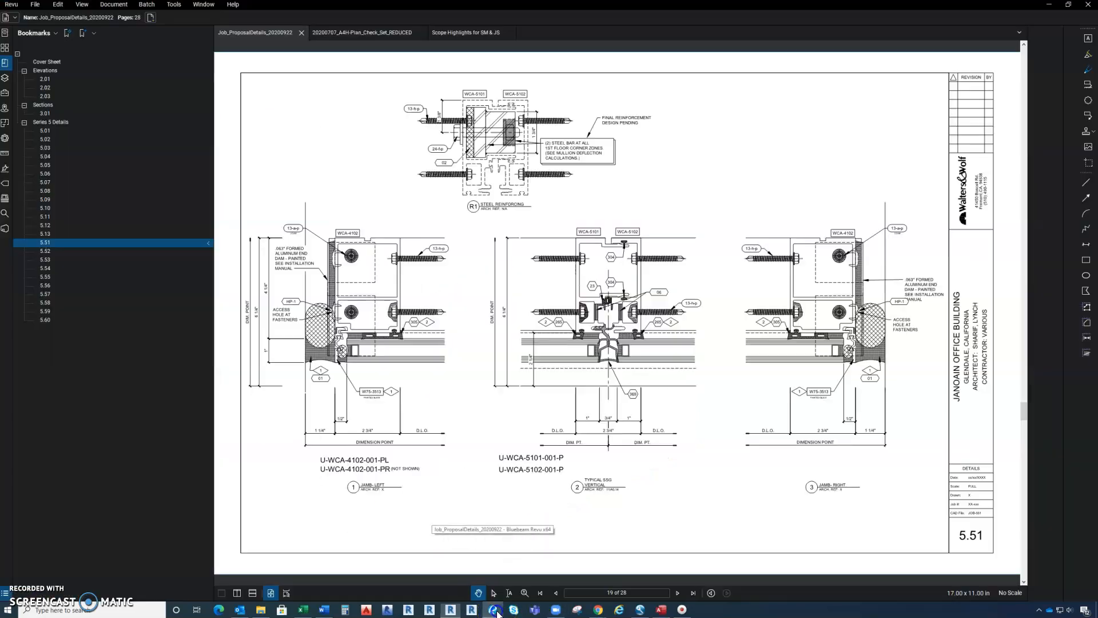
{"action": "left_click", "coordinate": [45, 80]}
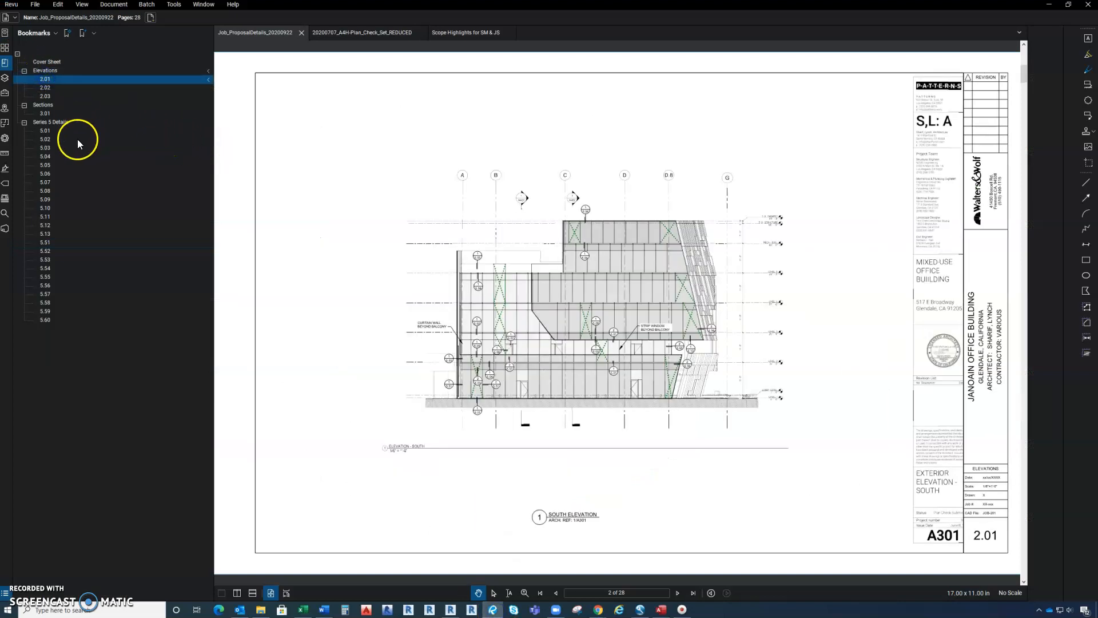
{"action": "left_click", "coordinate": [45, 132]}
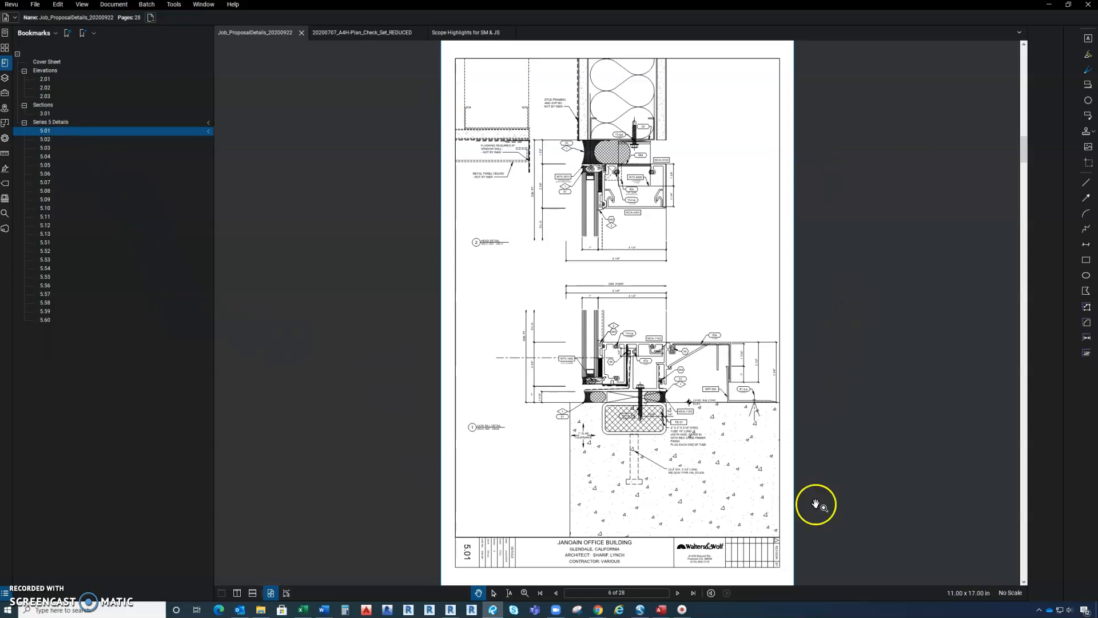
- Switch to the Access takeoff program, open the framing system editor and review the uses listed for the Janoian Building frame
{"action": "left_click", "coordinate": [661, 610]}
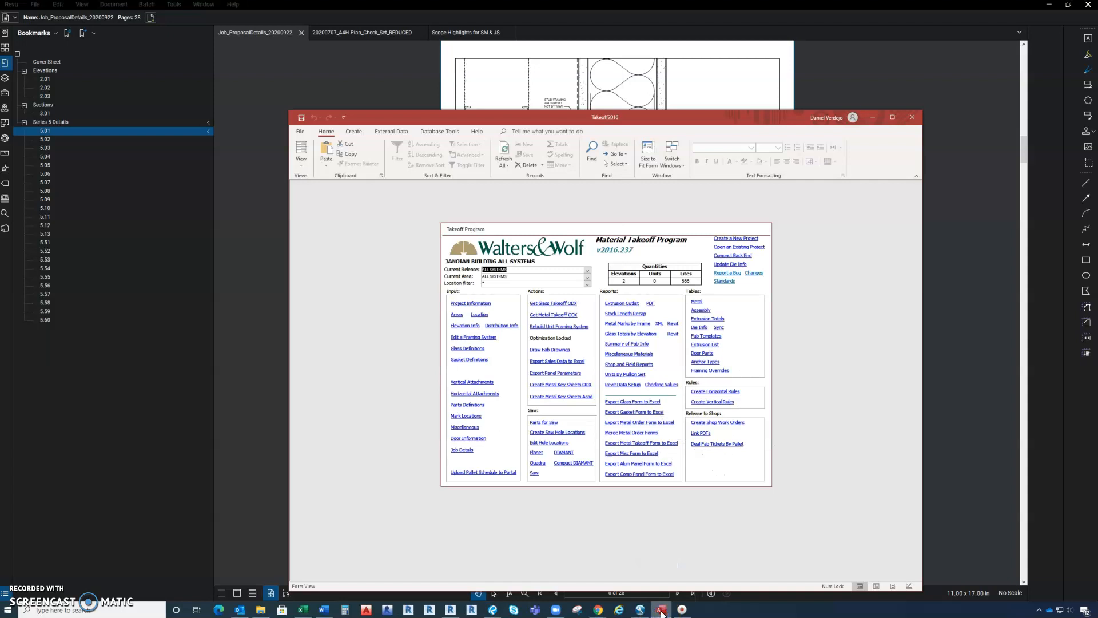
{"action": "left_click_drag", "start_coordinate": [533, 121], "coordinate": [538, 107]}
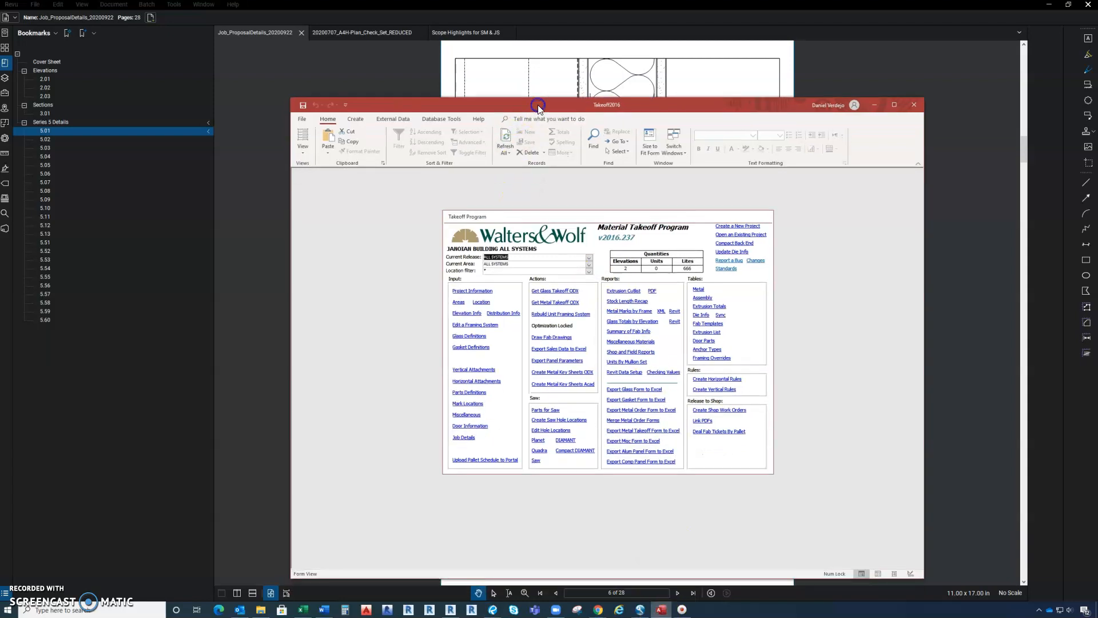
{"action": "left_click", "coordinate": [473, 326]}
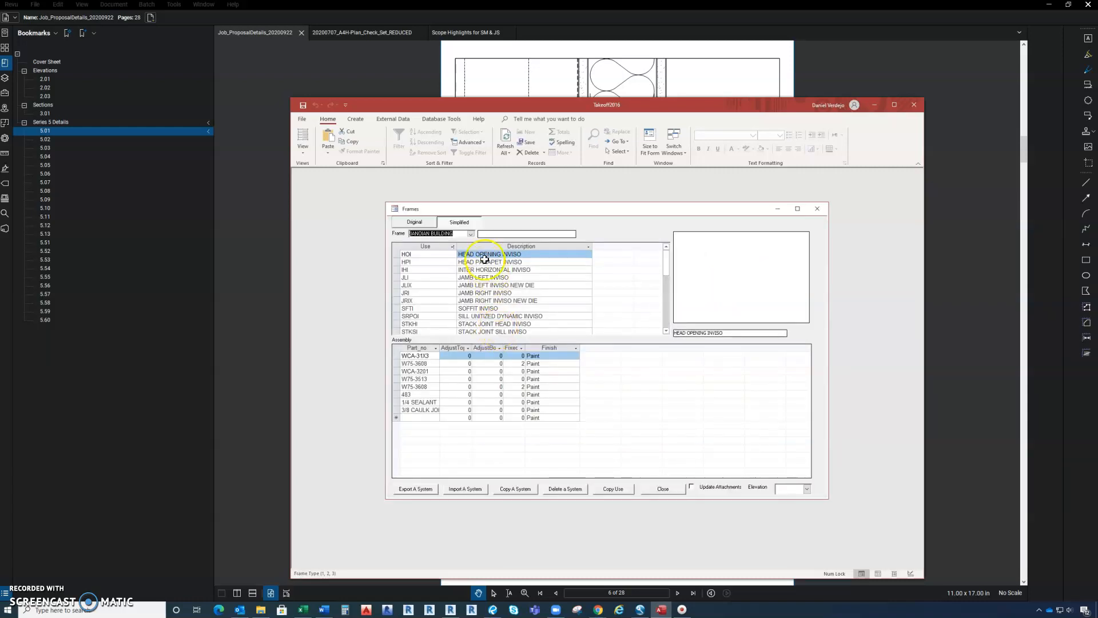
{"action": "left_click", "coordinate": [470, 234]}
{"action": "scroll", "coordinate": [449, 263], "scroll_direction": "down", "scroll_amount": 3}
{"action": "scroll", "coordinate": [449, 263], "scroll_direction": "up", "scroll_amount": 3}
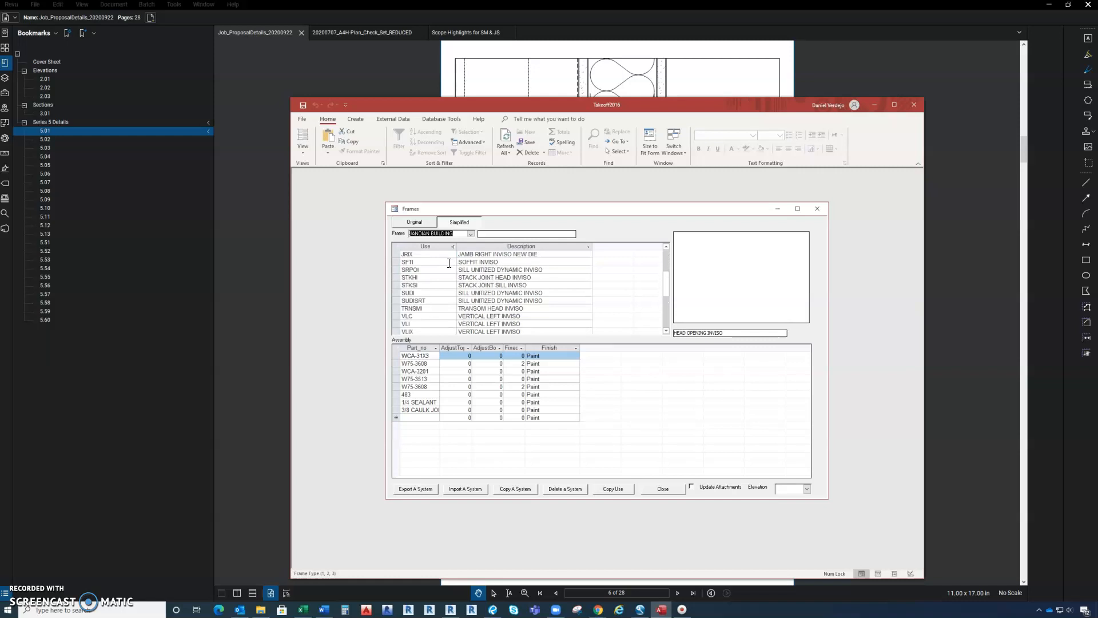
{"action": "left_click", "coordinate": [445, 274]}
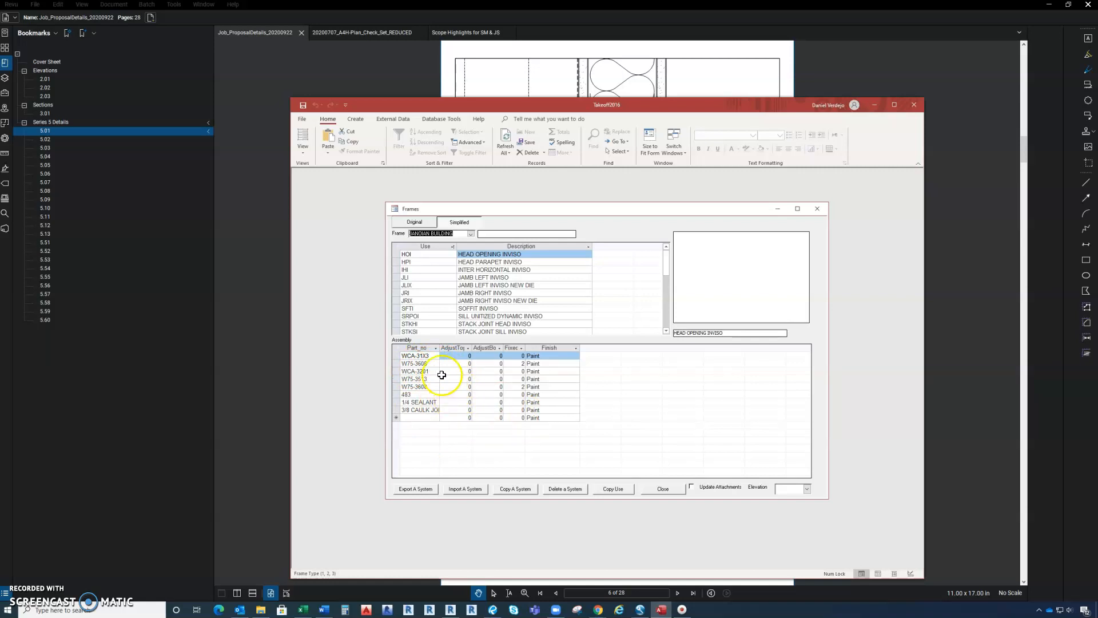
- Place the Frames form beside Revit's Takeoff Browser and compare its list of uses with the grouped mullion names
{"action": "left_click_drag", "start_coordinate": [551, 107], "coordinate": [616, 103]}
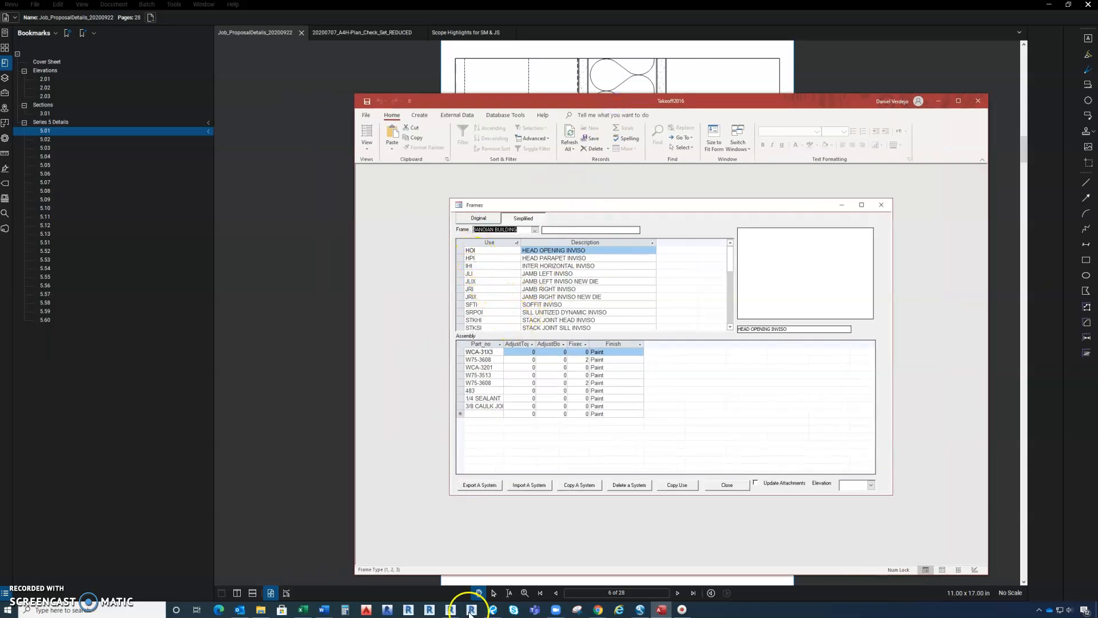
{"action": "left_click", "coordinate": [450, 609]}
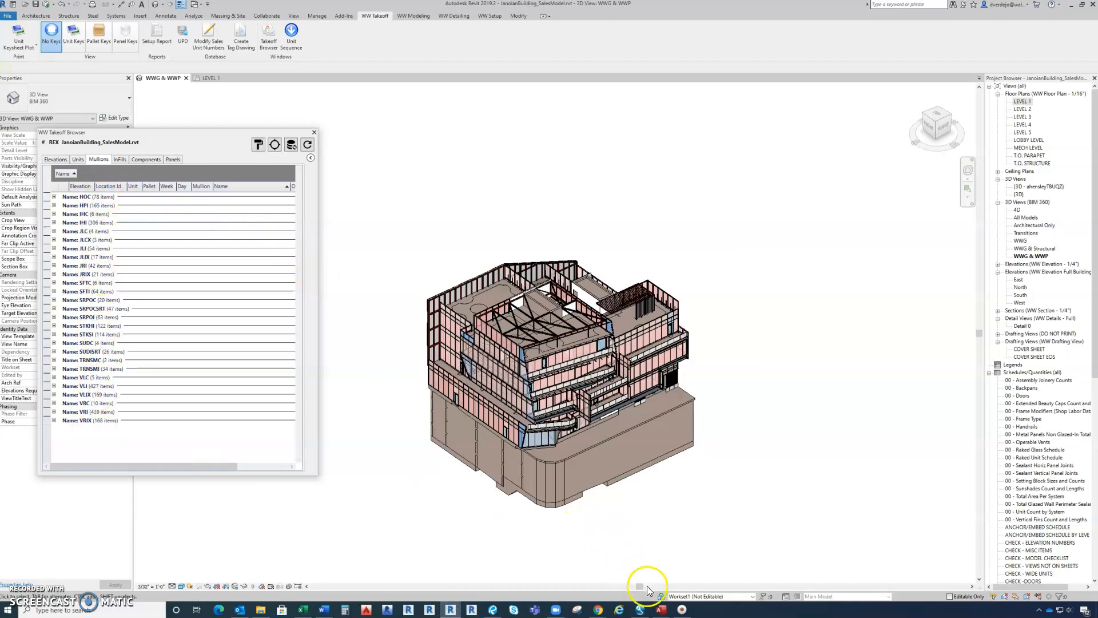
{"action": "left_click", "coordinate": [662, 610]}
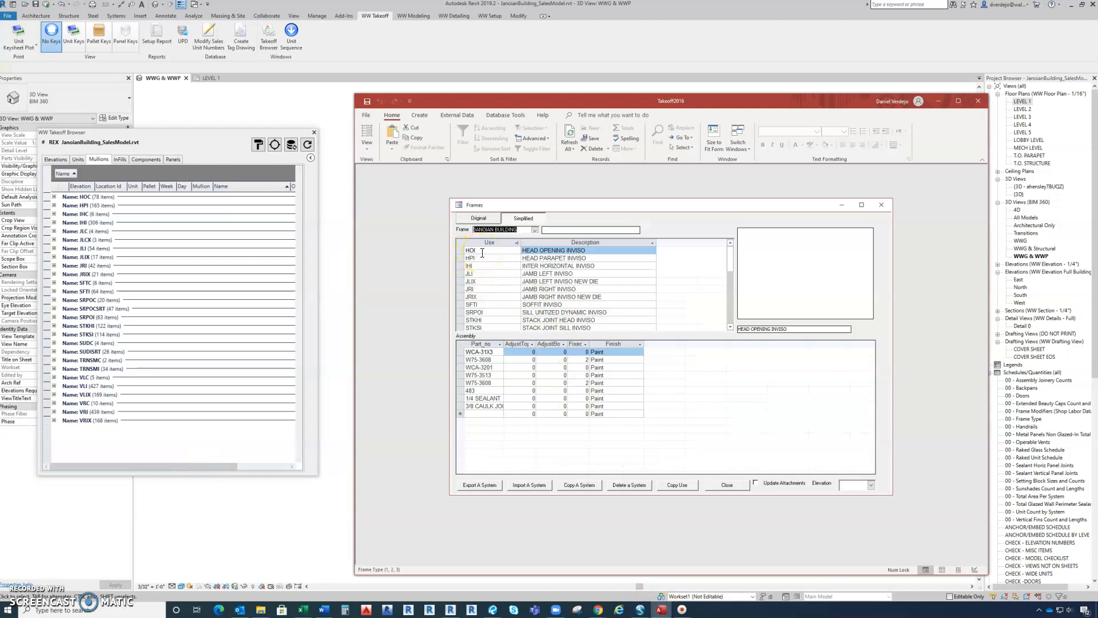
{"action": "scroll", "coordinate": [482, 253], "scroll_direction": "down", "scroll_amount": 4}
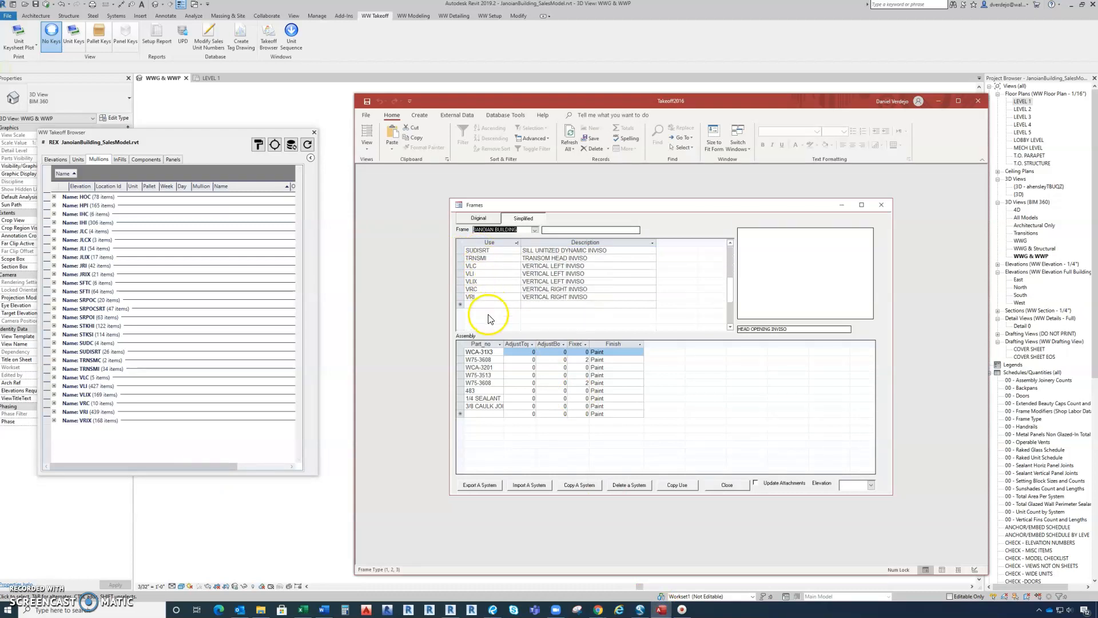
{"action": "scroll", "coordinate": [489, 316], "scroll_direction": "up", "scroll_amount": 4}
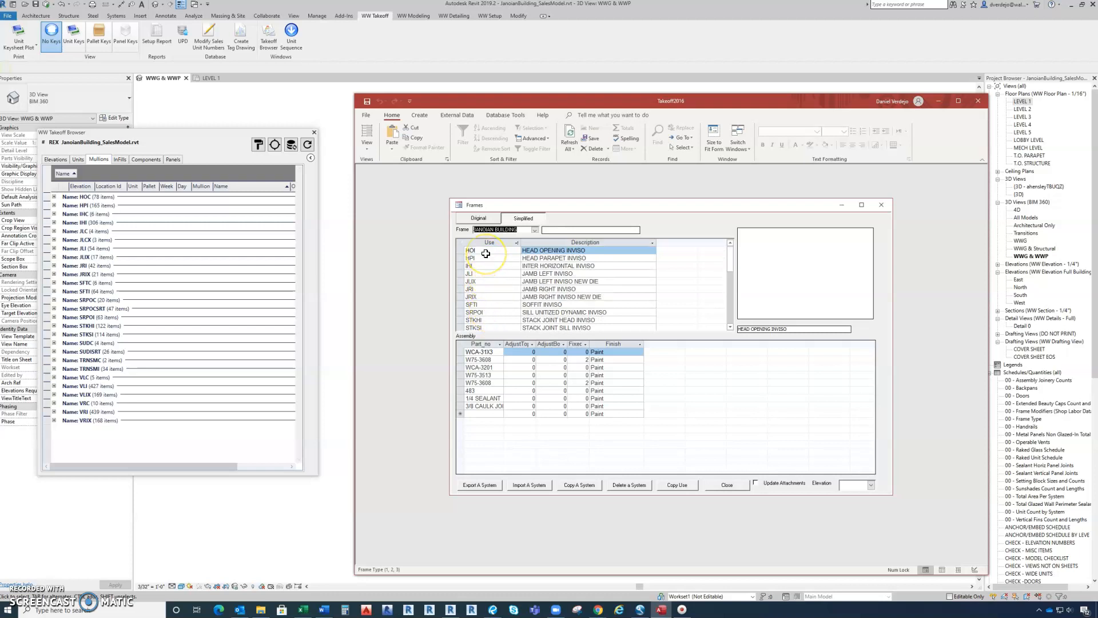
{"action": "scroll", "coordinate": [486, 254], "scroll_direction": "down", "scroll_amount": 3}
{"action": "scroll", "coordinate": [489, 295], "scroll_direction": "up", "scroll_amount": 3}
- Switch back to Bluebeam Revu and bring the head detail on sheet 5.01 into close view
{"action": "left_click", "coordinate": [491, 611]}
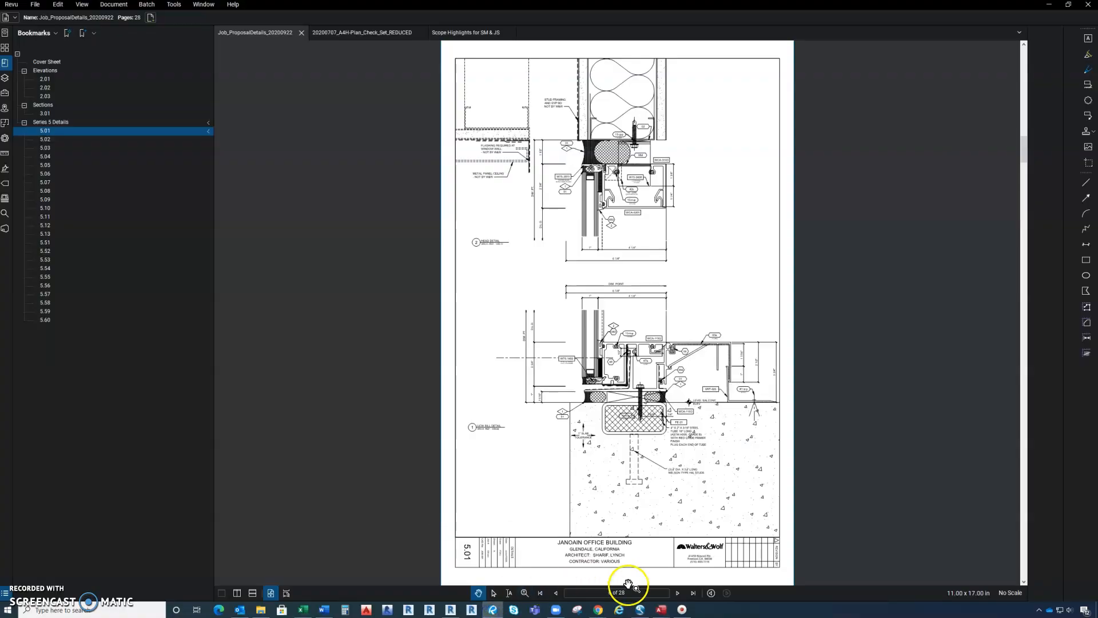
{"action": "scroll", "coordinate": [613, 314], "scroll_direction": "up", "scroll_amount": 3}
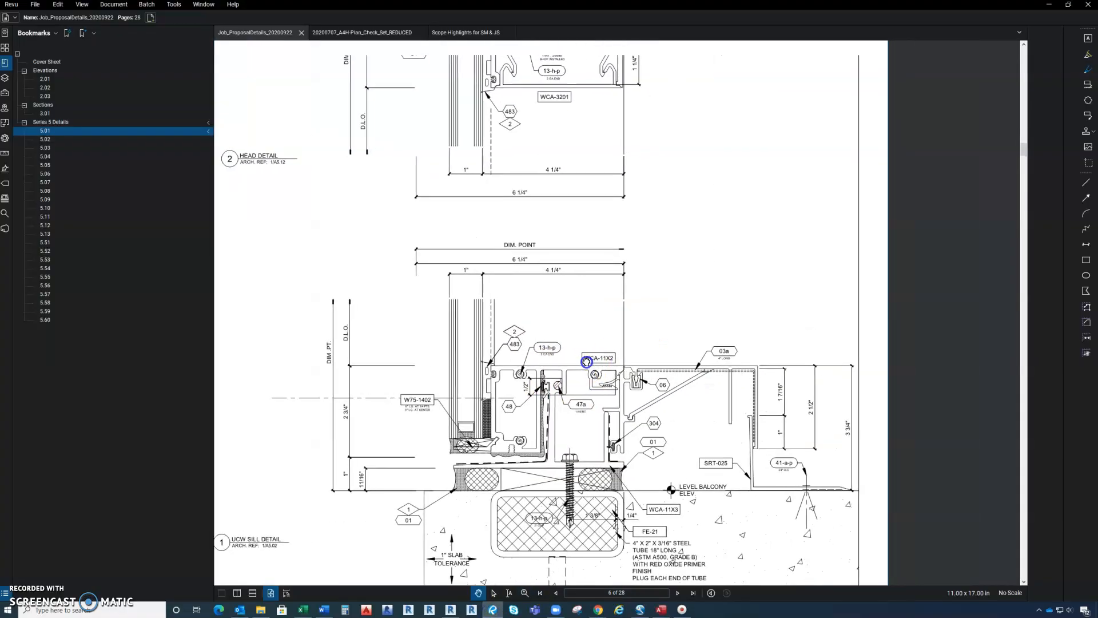
{"action": "left_click_drag", "start_coordinate": [546, 320], "coordinate": [469, 554]}
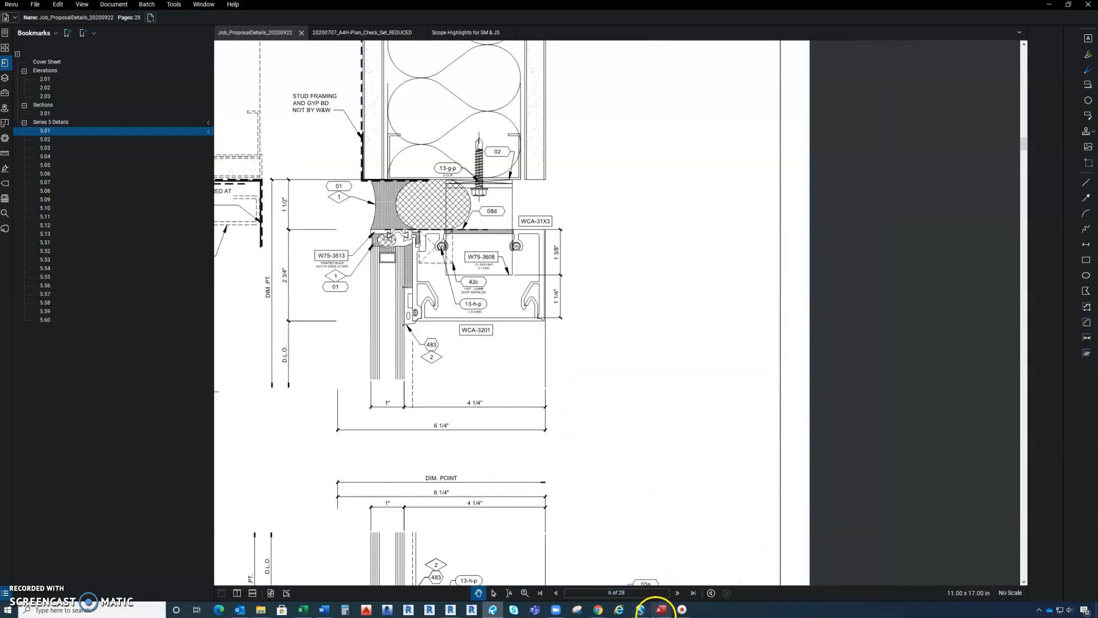
- Display the HOI head opening assembly in the takeoff program and arrange it beside the head detail drawing for comparison
{"action": "left_click", "coordinate": [661, 610]}
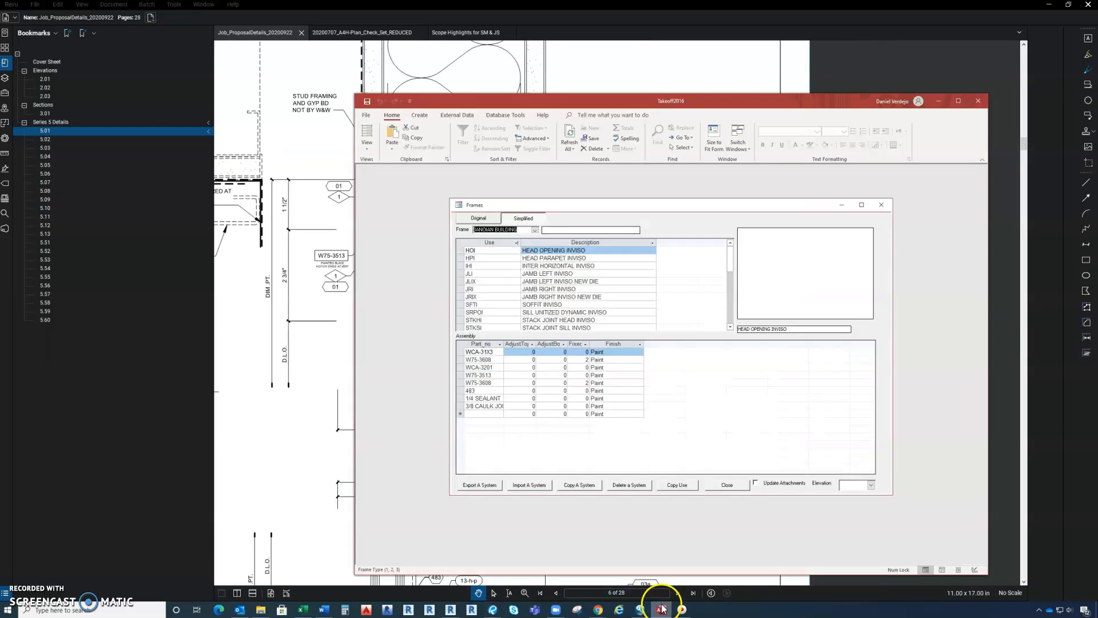
{"action": "left_click", "coordinate": [504, 250]}
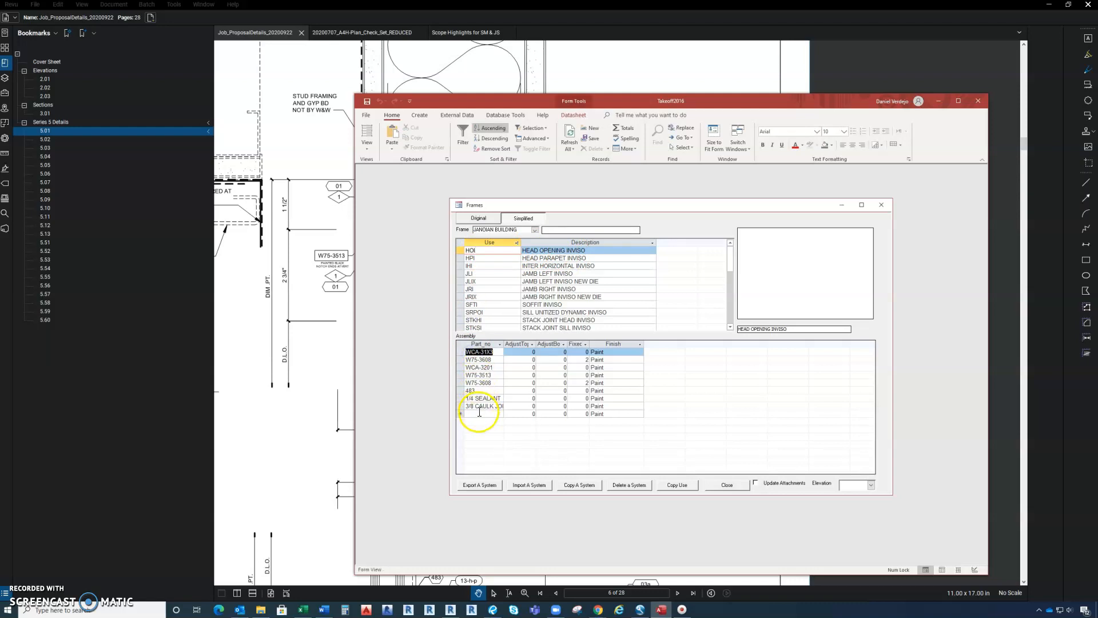
{"action": "left_click", "coordinate": [331, 360]}
{"action": "scroll", "coordinate": [370, 289], "scroll_direction": "up", "scroll_amount": 3}
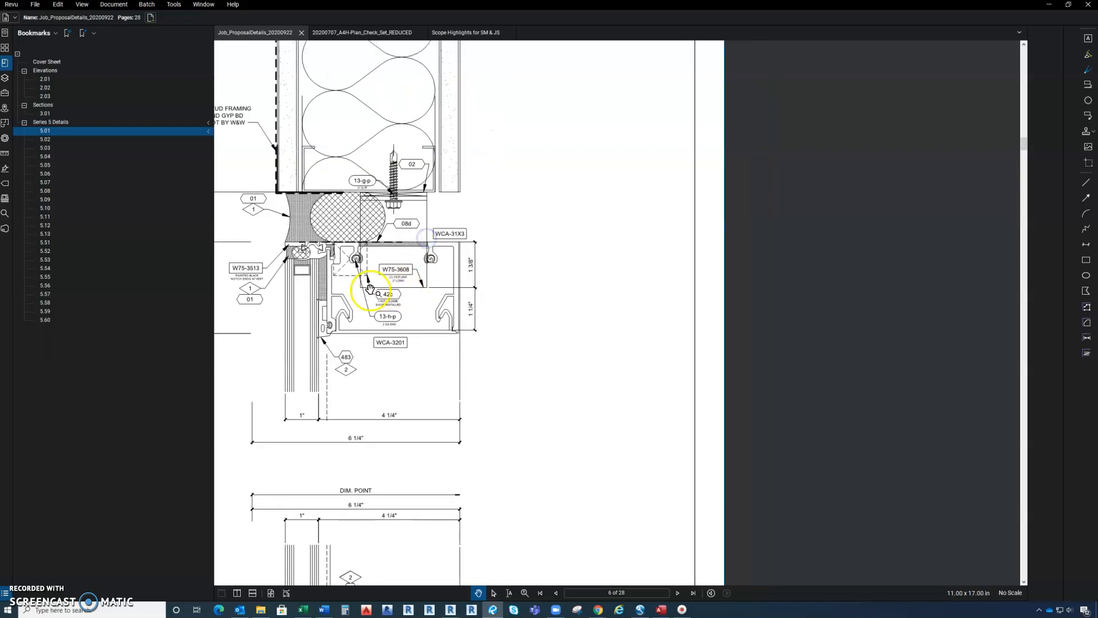
{"action": "scroll", "coordinate": [343, 278], "scroll_direction": "up", "scroll_amount": 2}
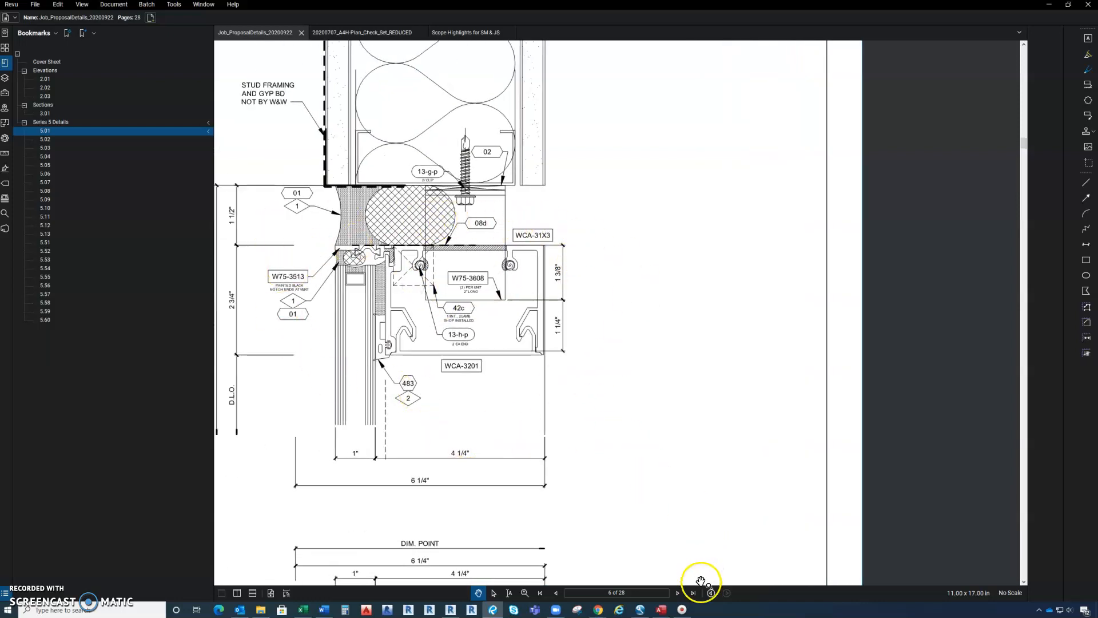
{"action": "left_click", "coordinate": [661, 609]}
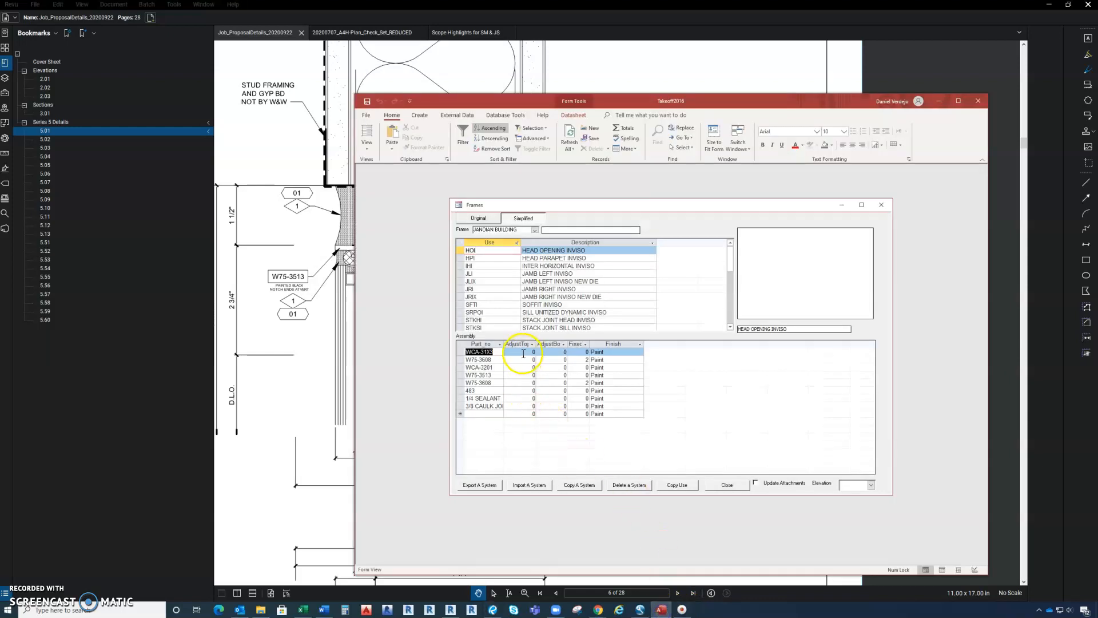
{"action": "mouse_move", "coordinate": [657, 101]}
{"action": "left_mouse_down"}
{"action": "mouse_move", "coordinate": [784, 54]}
{"action": "mouse_move", "coordinate": [879, 69]}
{"action": "left_mouse_up"}
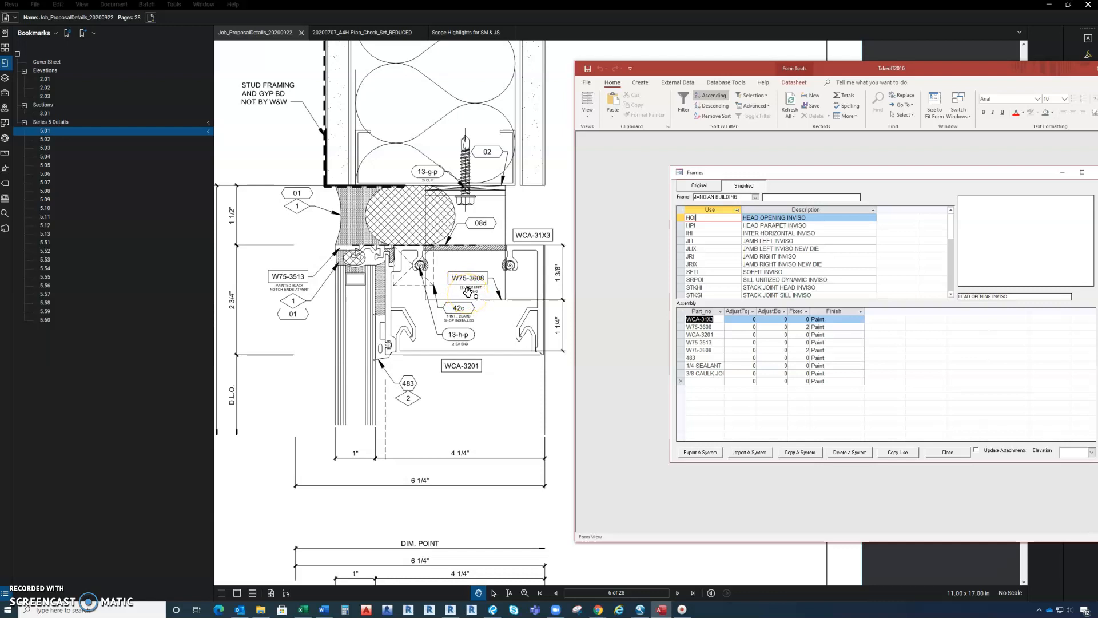
- Check both W75-3608 head clip entries and their fixed lengths in the HOI assembly against the head detail
{"action": "left_click", "coordinate": [717, 328]}
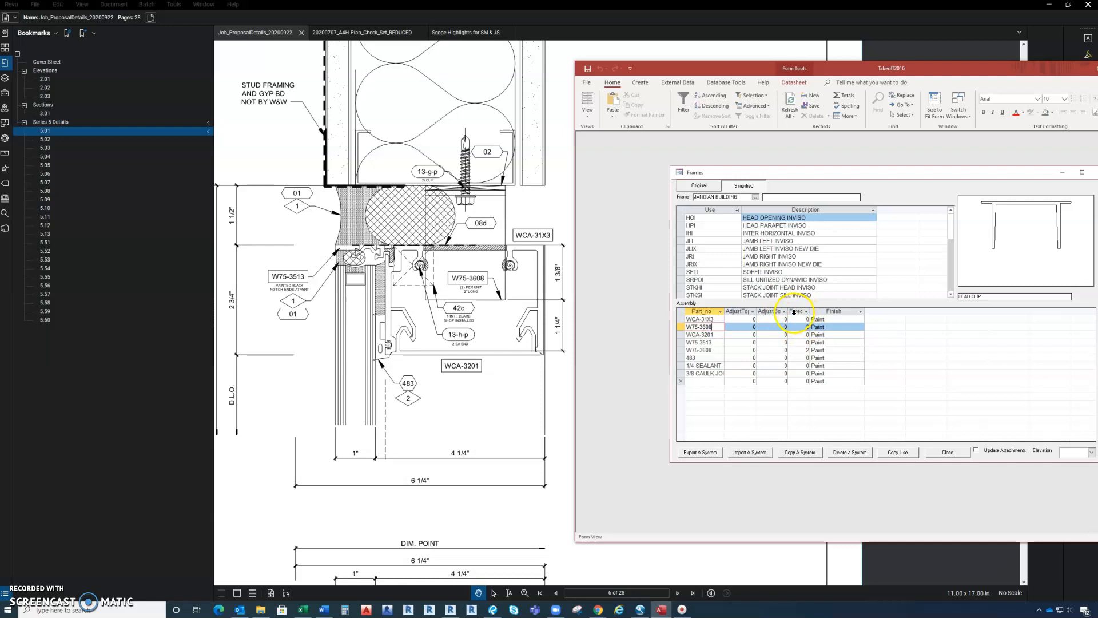
{"action": "left_click", "coordinate": [805, 327]}
{"action": "double_click", "coordinate": [808, 328]}
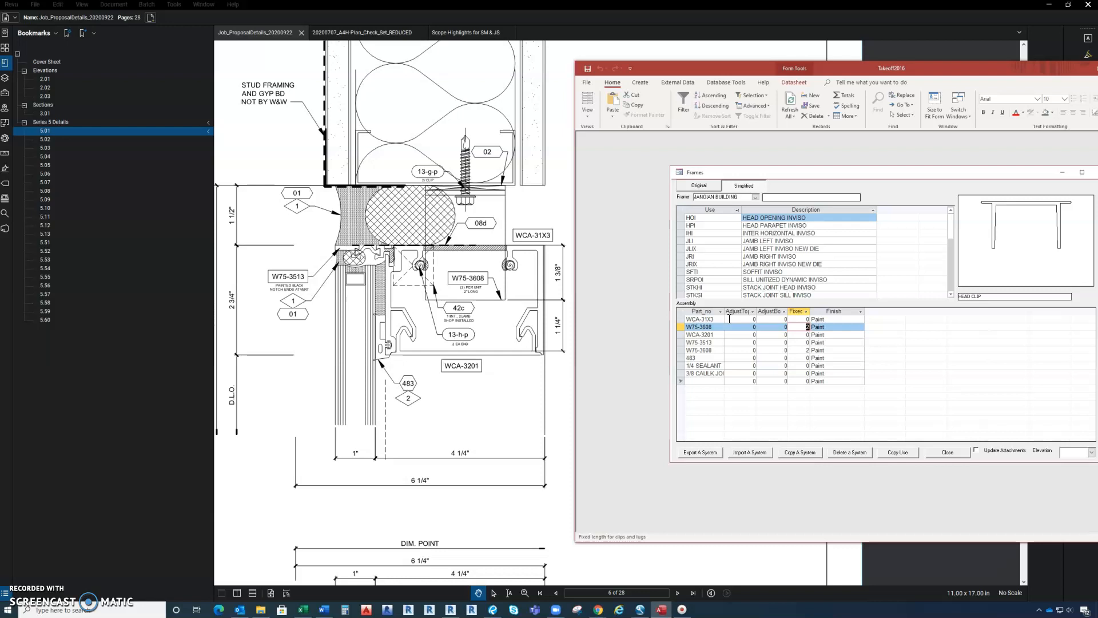
{"action": "left_click", "coordinate": [798, 334]}
{"action": "left_click", "coordinate": [801, 326]}
{"action": "left_click", "coordinate": [714, 350]}
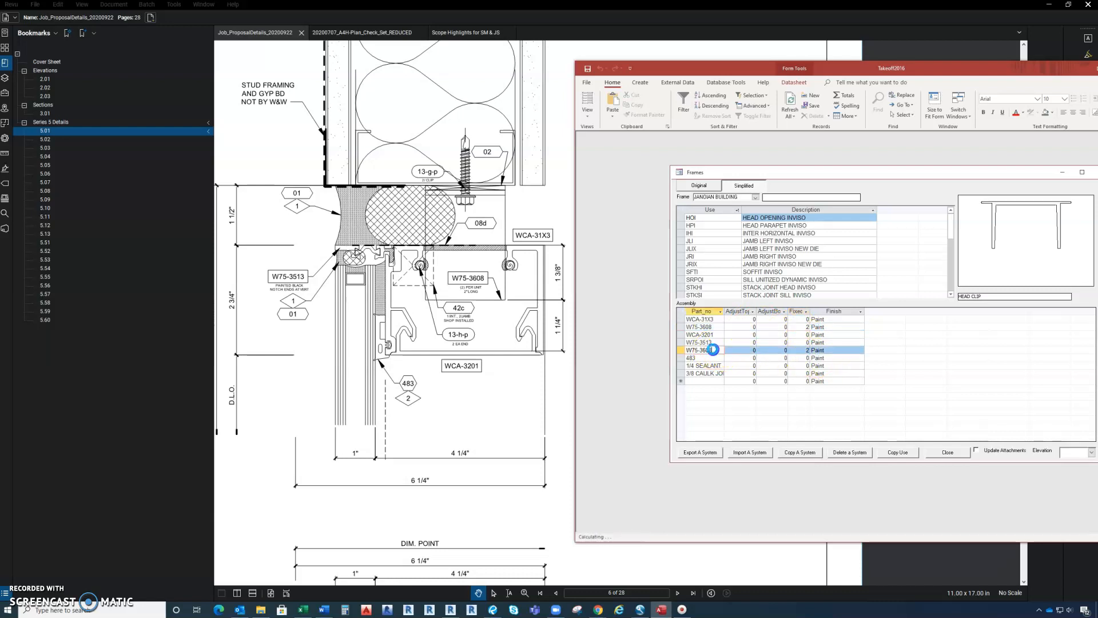
{"action": "left_click", "coordinate": [752, 350]}
- Look through the remaining frame uses and display the assembly parts of the HPI head parapet use
{"action": "scroll", "coordinate": [709, 240], "scroll_direction": "down", "scroll_amount": 4}
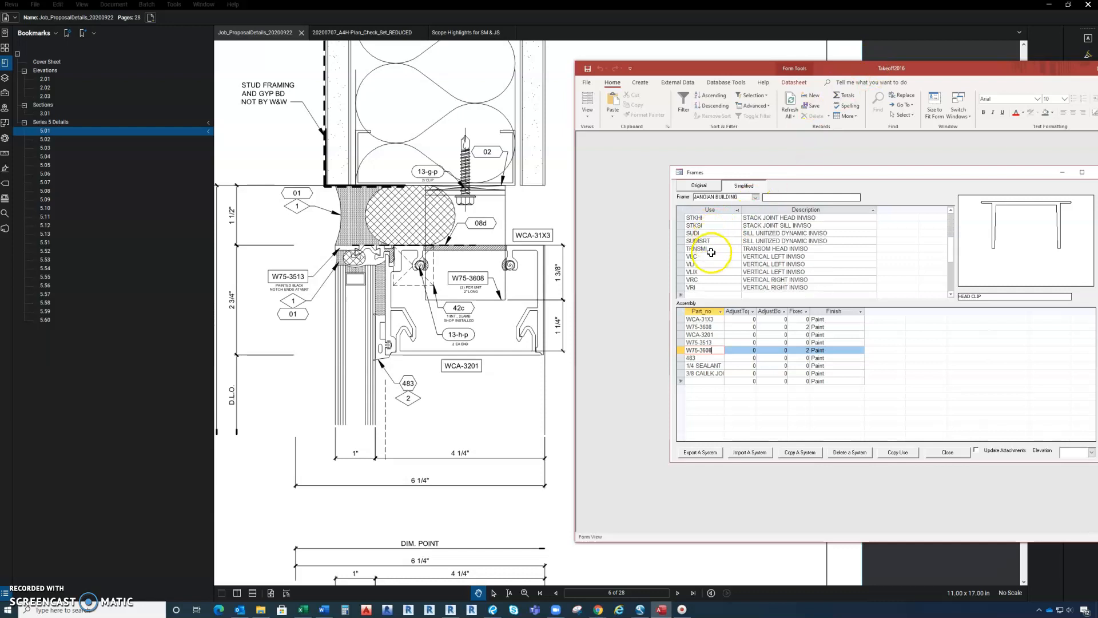
{"action": "scroll", "coordinate": [706, 282], "scroll_direction": "up", "scroll_amount": 1}
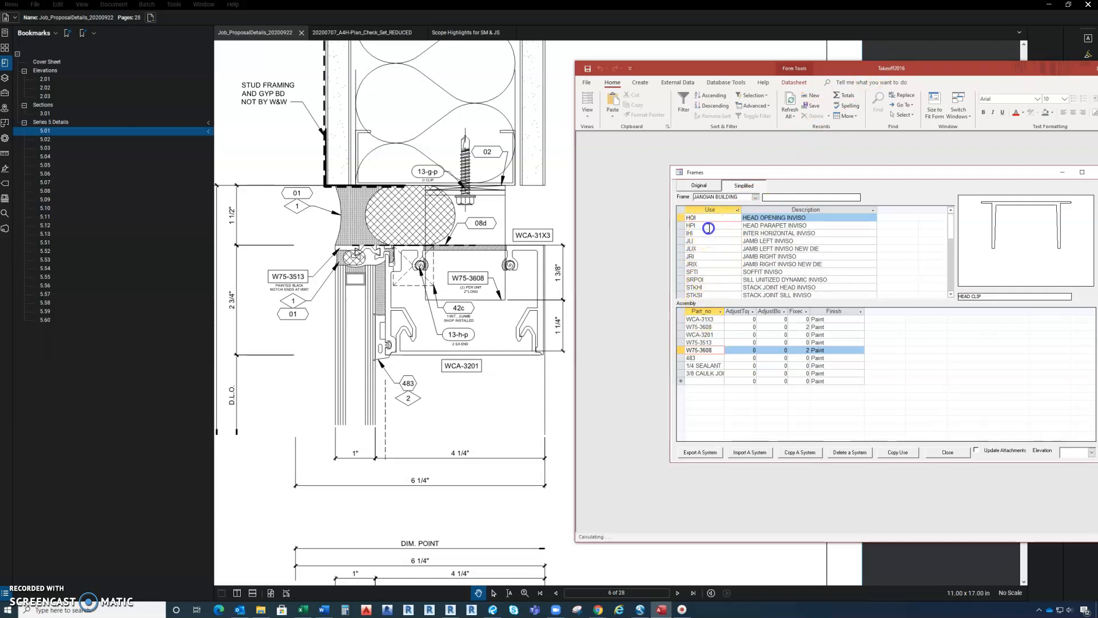
{"action": "left_click", "coordinate": [707, 225]}
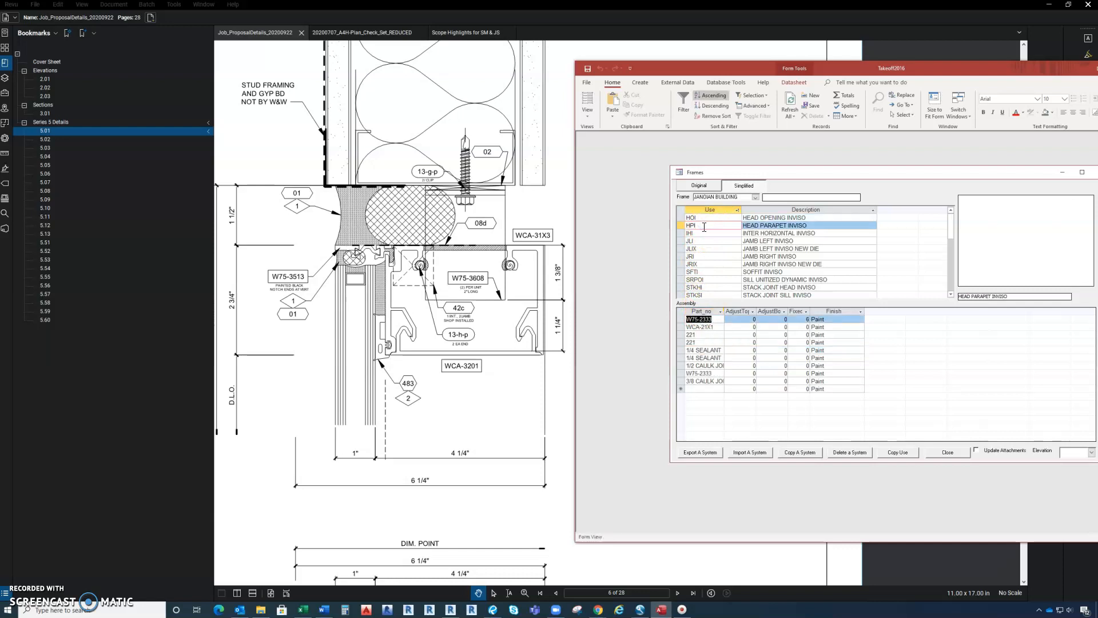